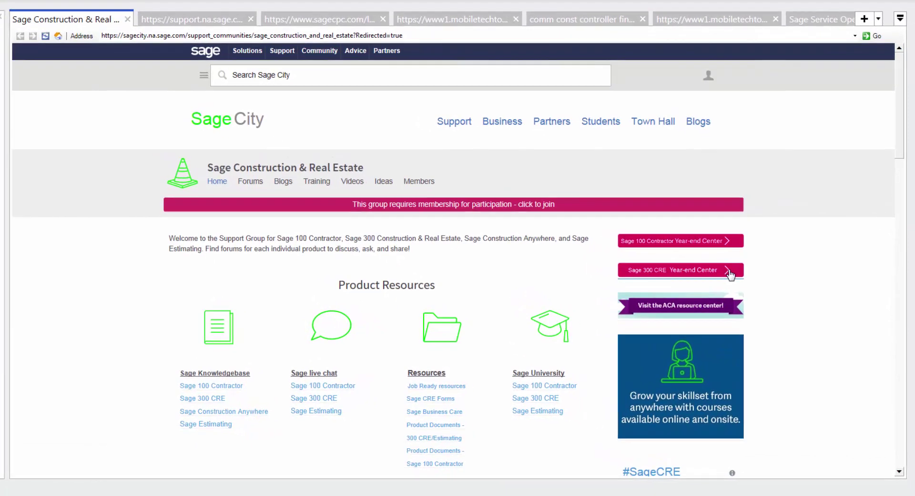
# Step: Open the Sage 300 CRE Year-end Center and its Documentation link under Solve
pyautogui.click(731, 268)
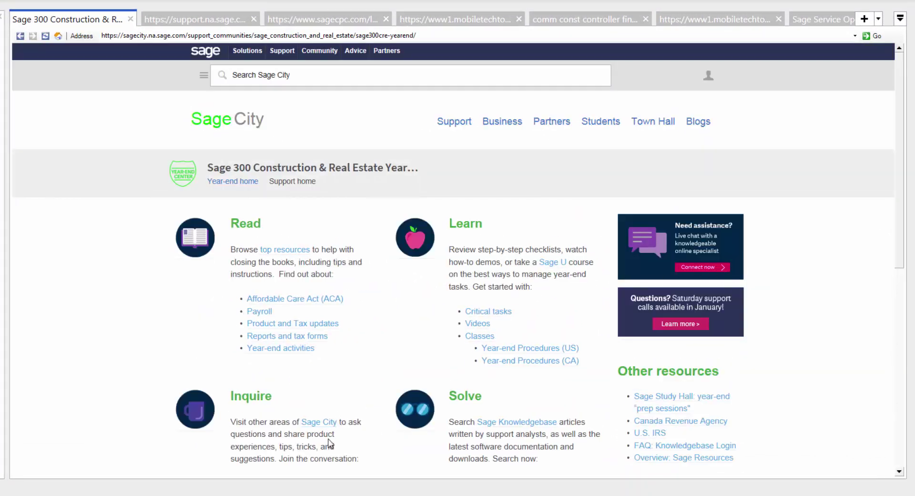
pyautogui.scroll(-2, 331, 436)
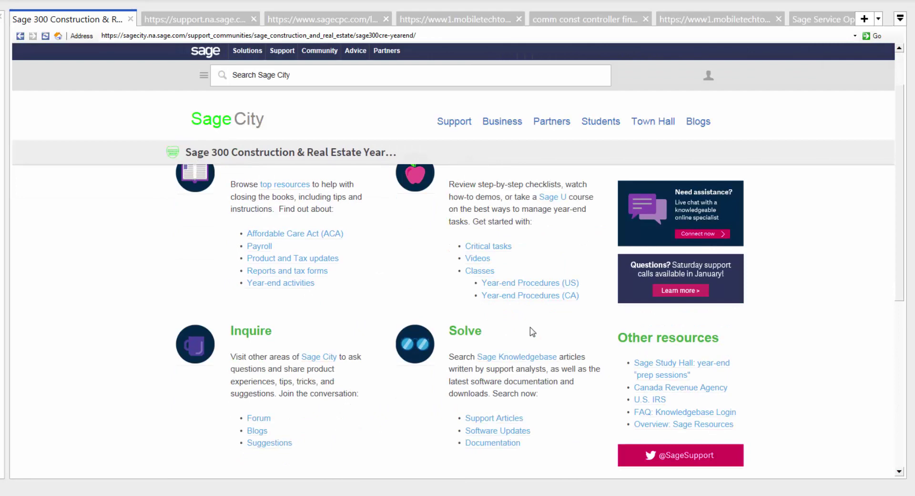
pyautogui.scroll(2, 532, 332)
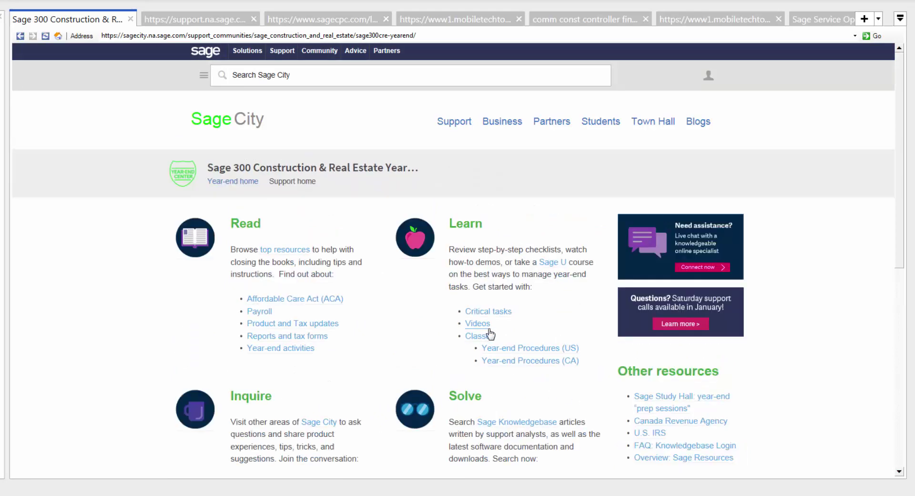
pyautogui.scroll(-2, 498, 332)
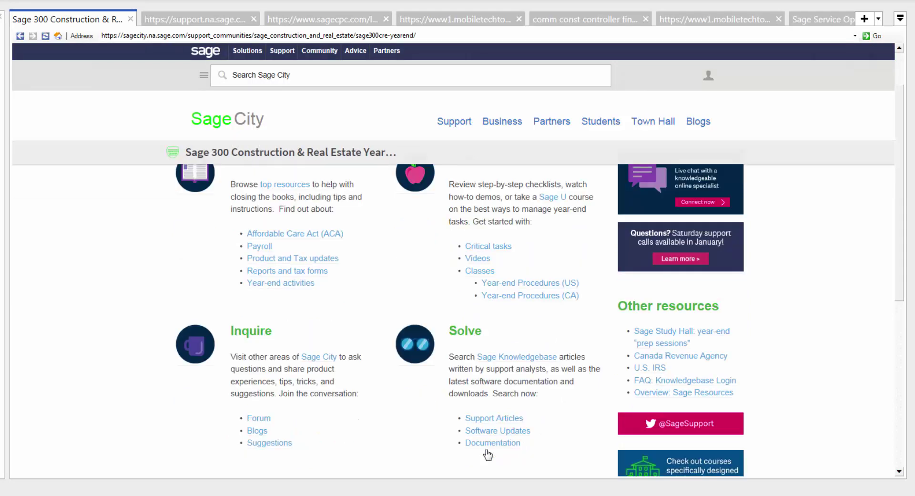
pyautogui.click(486, 450)
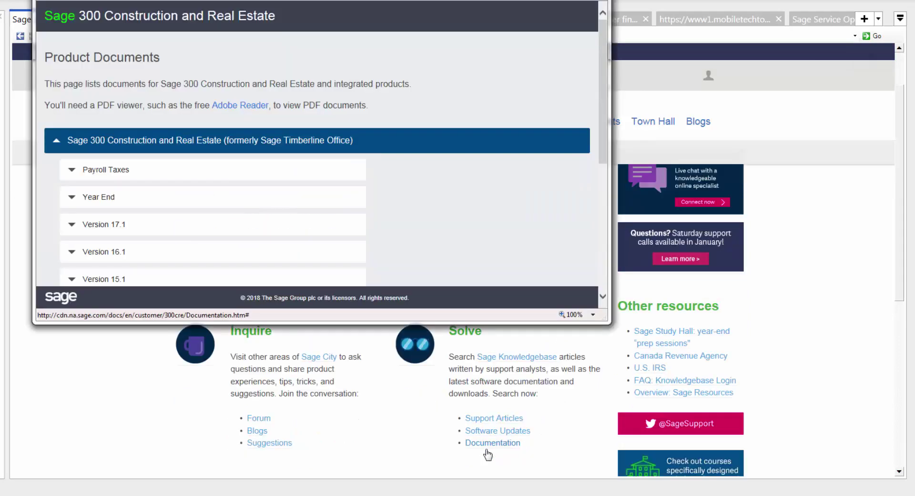
# Step: Expand Year End and scroll through the 2017 Year-End Procedures guide's contents pages
pyautogui.click(98, 197)
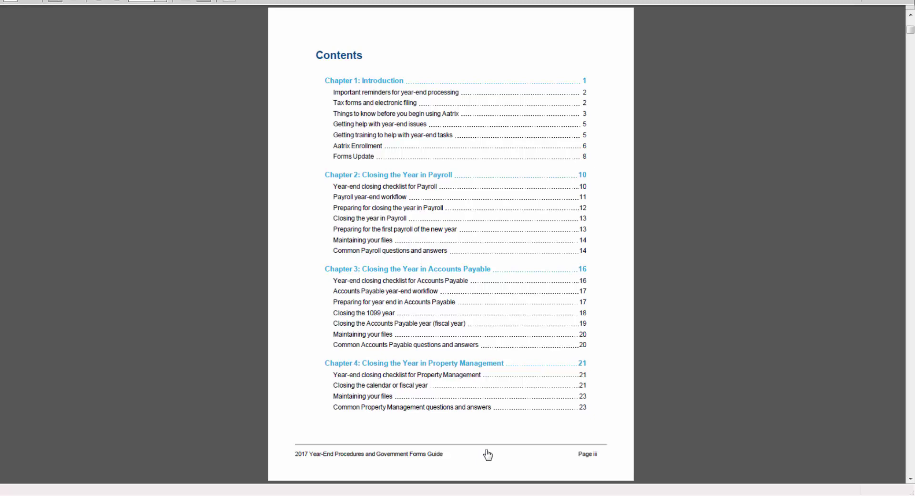
pyautogui.scroll(-3, 488, 454)
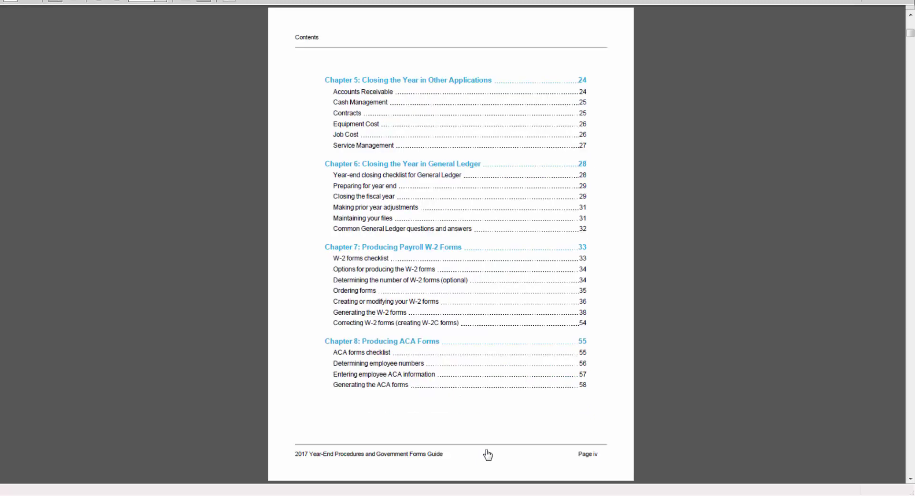
pyautogui.scroll(-3, 488, 455)
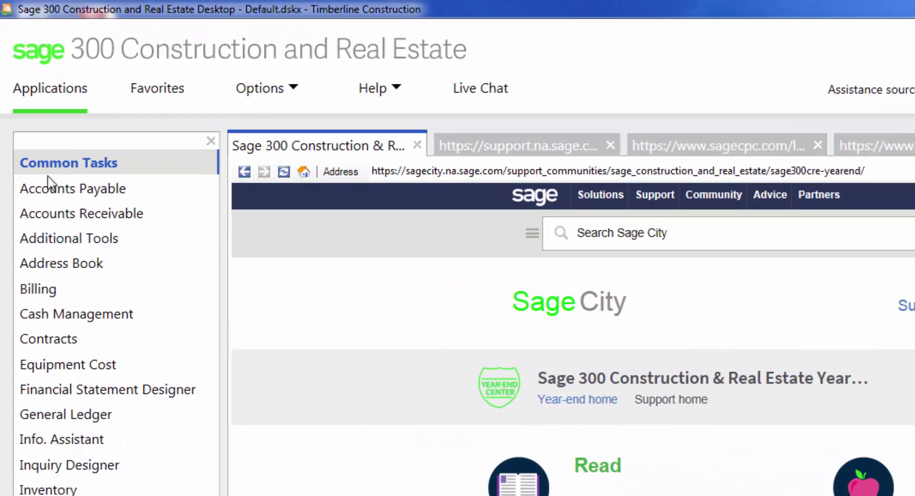
# Step: Launch File Tools from Common Tasks > Tools and approve the User Account Control prompt
pyautogui.moveTo(54, 166)
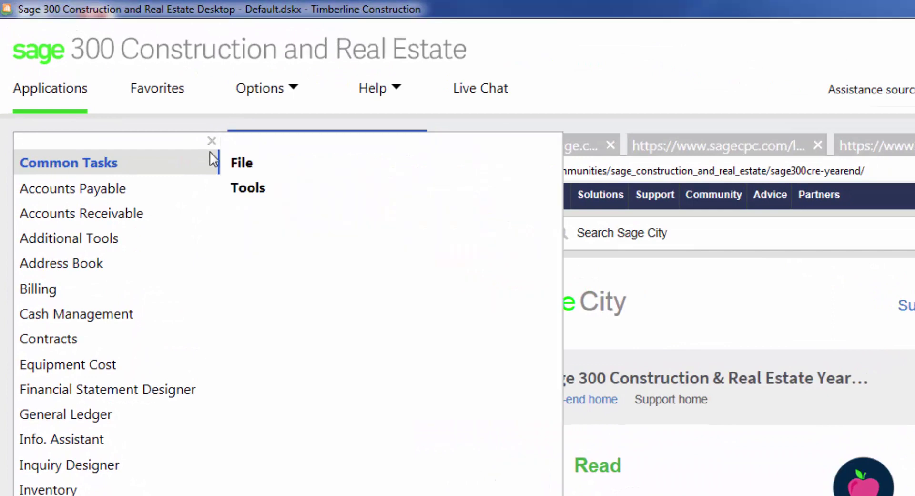
pyautogui.click(269, 193)
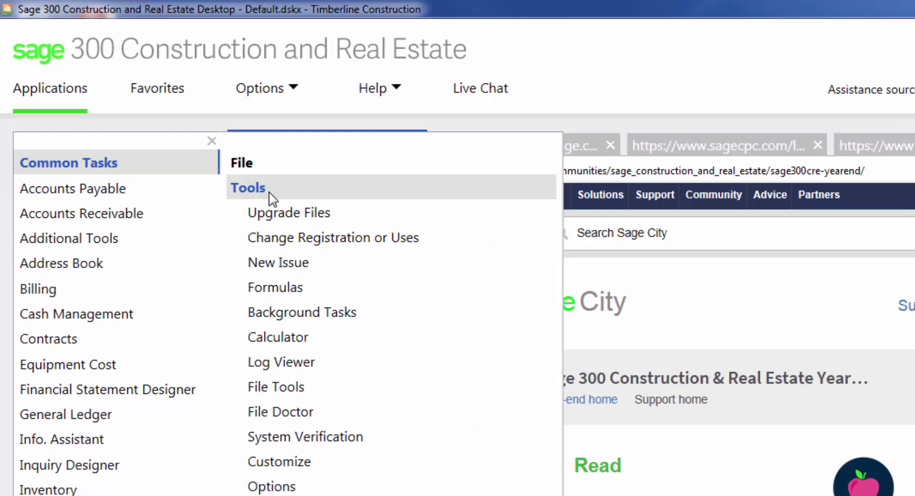
pyautogui.click(376, 386)
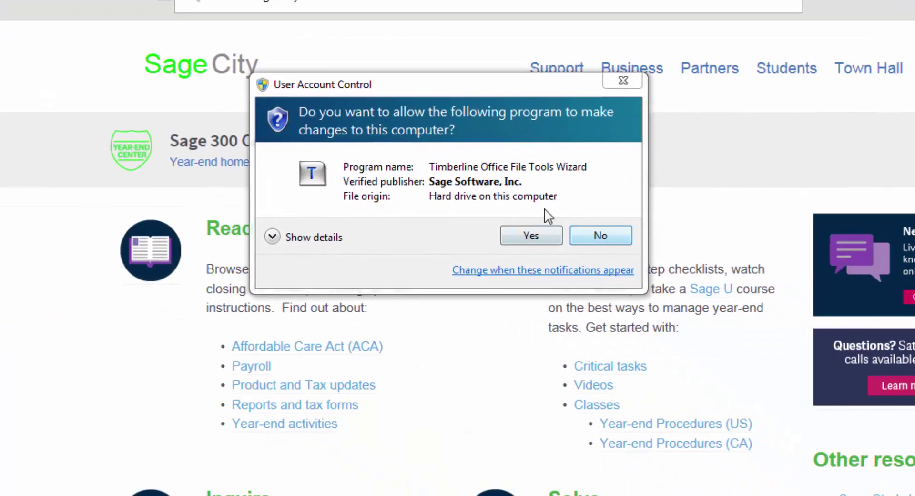
pyautogui.click(531, 236)
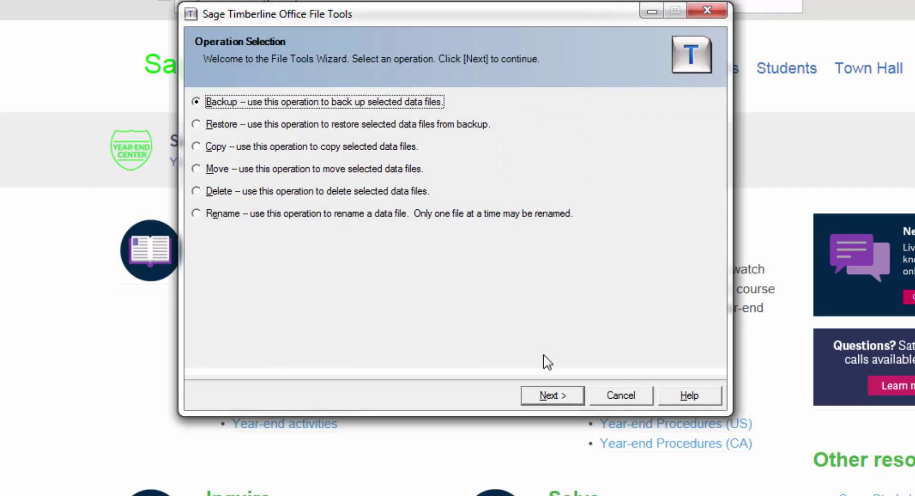
# Step: Back up the TIMBERLINE OFFICE\Data\Construction Sample Data folder and continue to the destination step
pyautogui.click(548, 396)
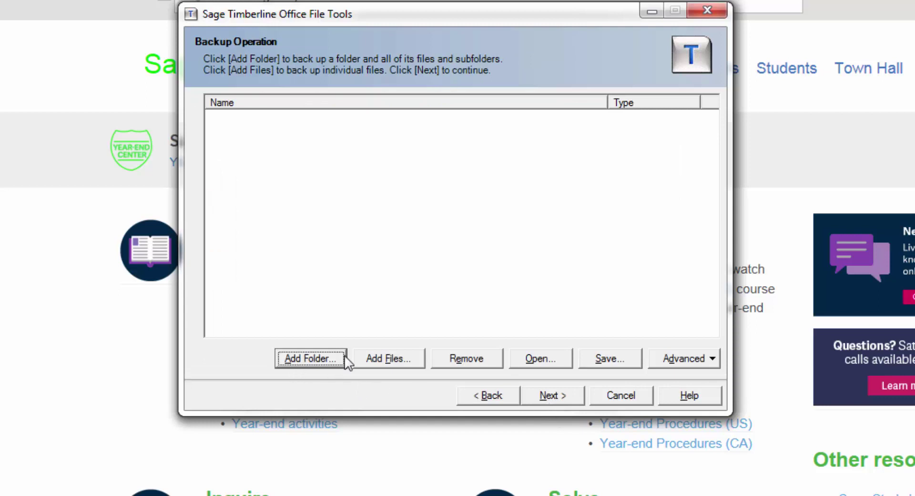
pyautogui.click(329, 361)
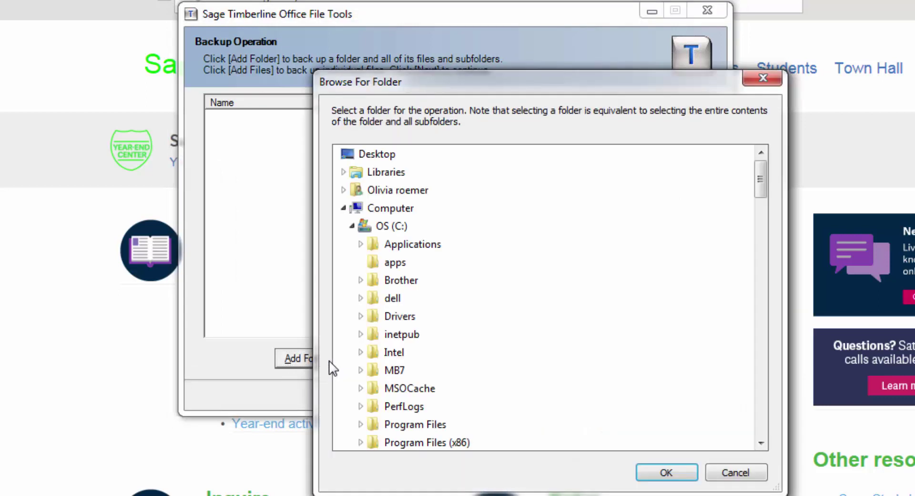
pyautogui.moveTo(760, 186); pyautogui.dragTo(762, 337)
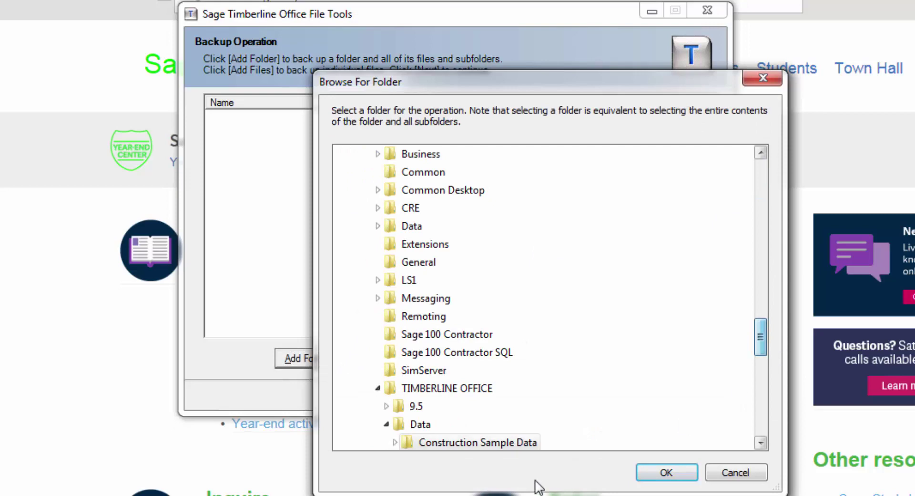
pyautogui.click(503, 445)
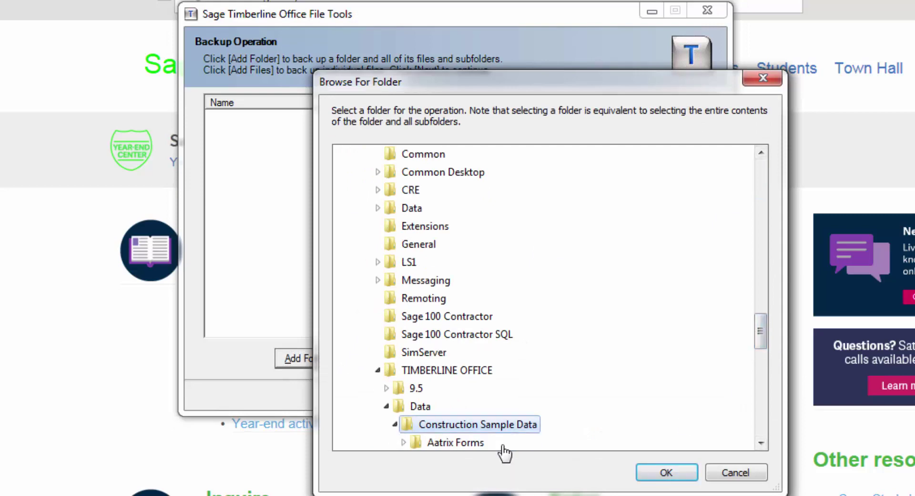
pyautogui.click(658, 474)
pyautogui.click(557, 402)
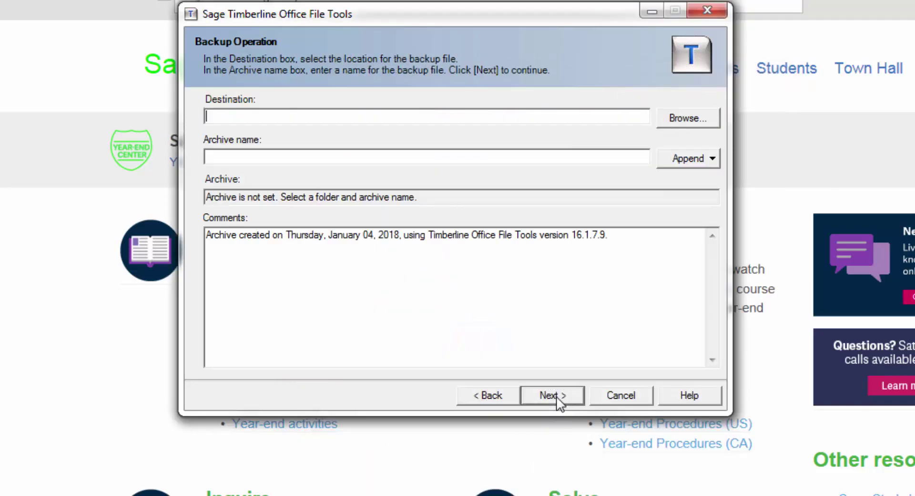
# Step: Save the backup to the Desktop as '2017 Year End Backup' with a date/time stamp appended
pyautogui.click(691, 122)
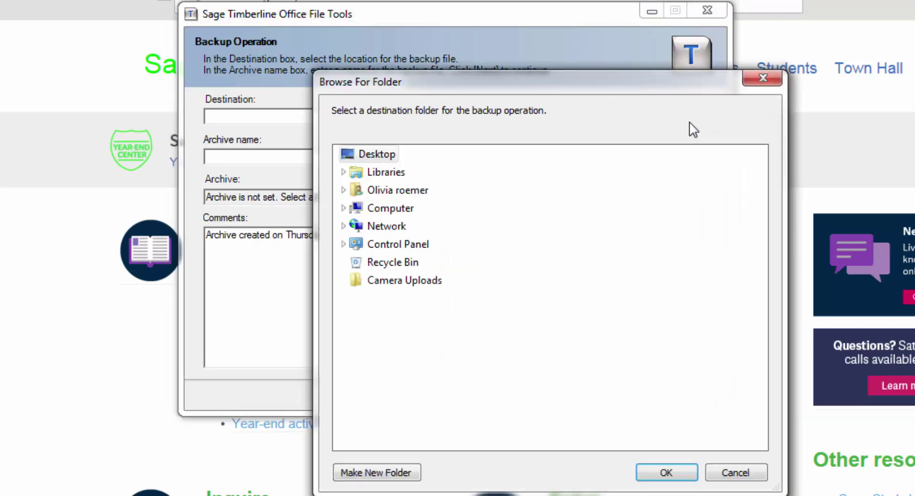
pyautogui.click(370, 156)
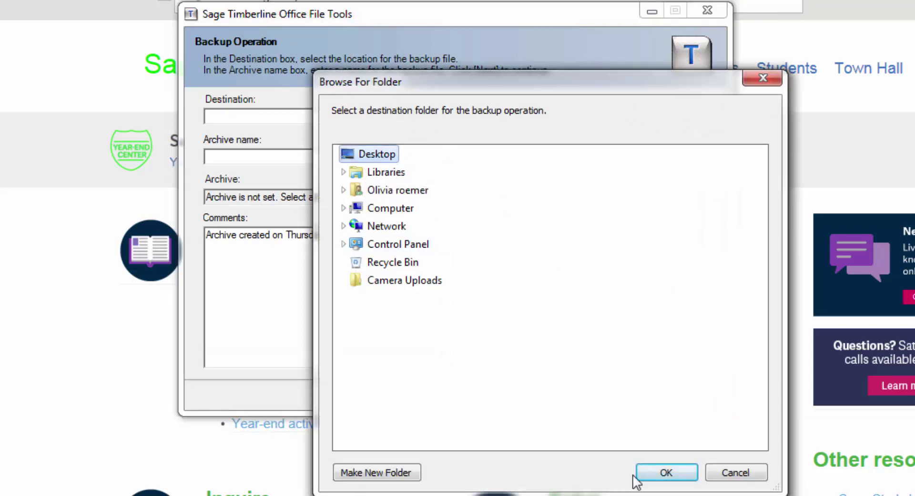
pyautogui.click(666, 473)
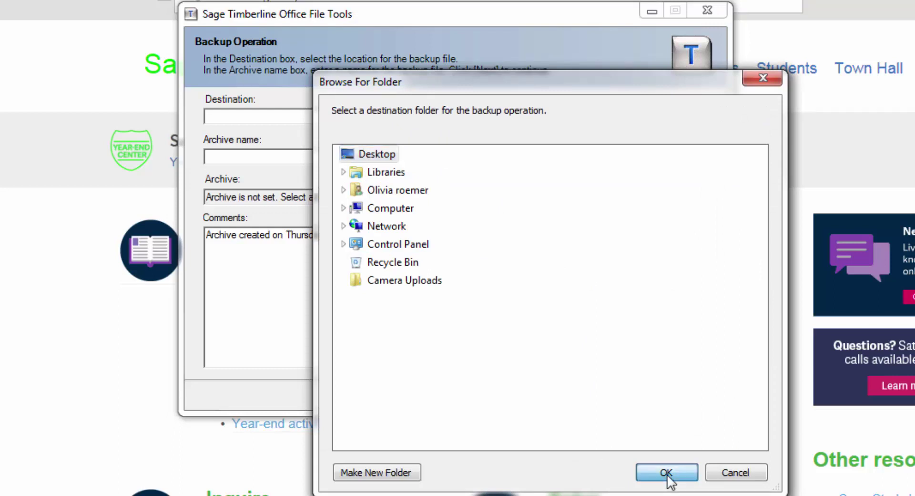
pyautogui.click(263, 156)
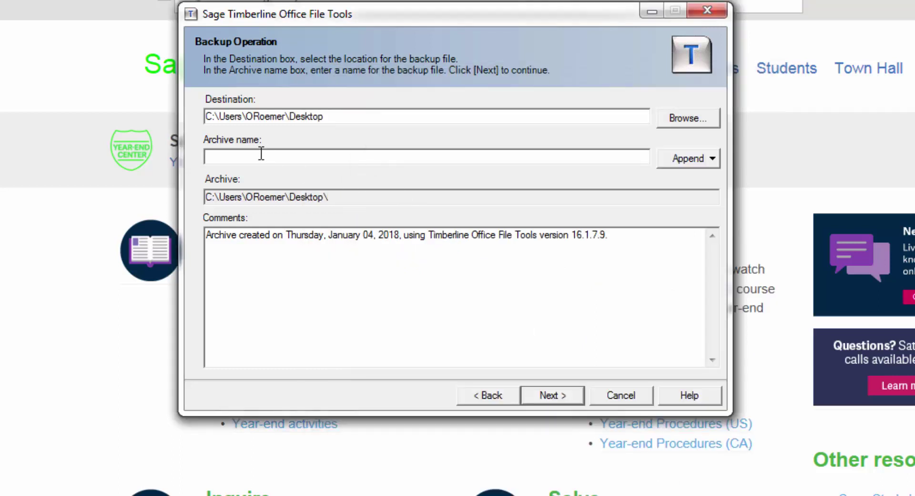
pyautogui.write('2017 Year End Backup')
pyautogui.click(689, 159)
pyautogui.click(705, 178)
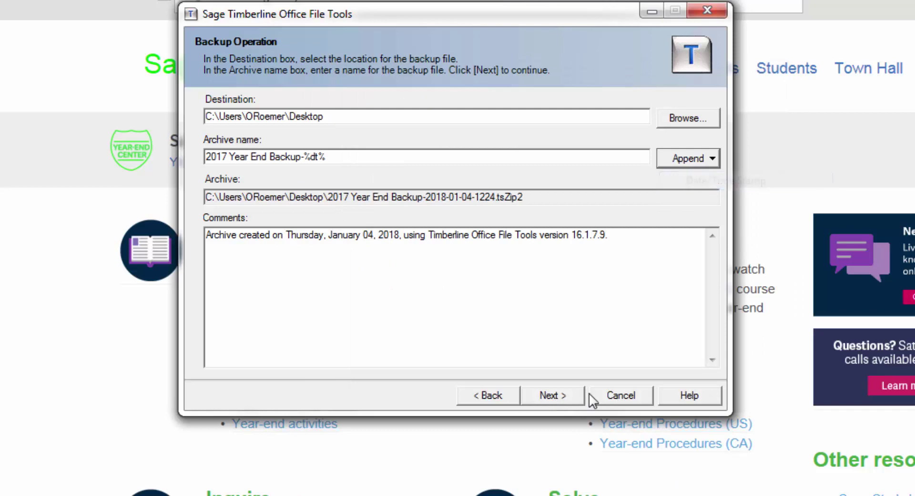
# Step: Validate and verify the 408 files, then run the backup to the Desktop archive
pyautogui.click(547, 399)
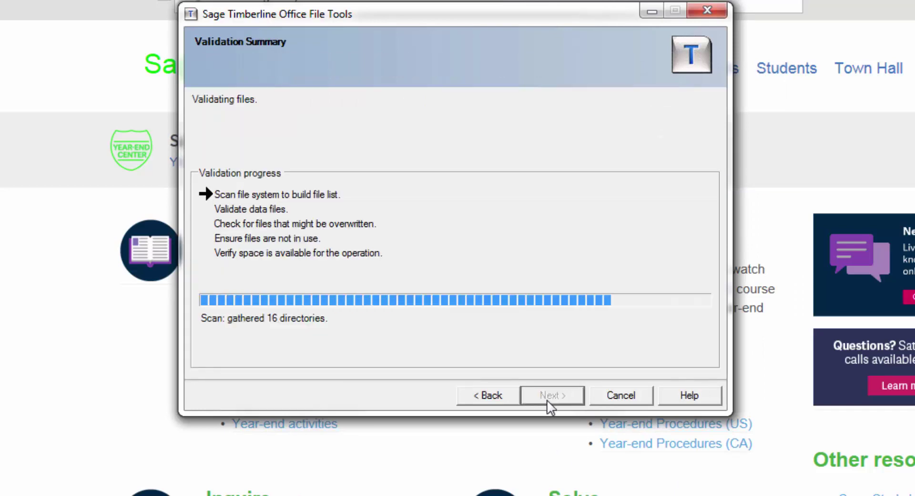
pyautogui.click(547, 400)
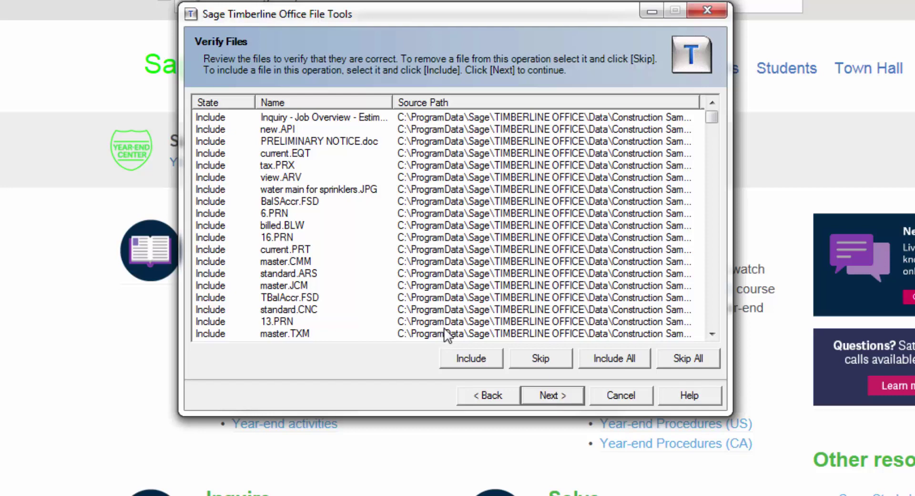
pyautogui.click(573, 398)
pyautogui.click(574, 398)
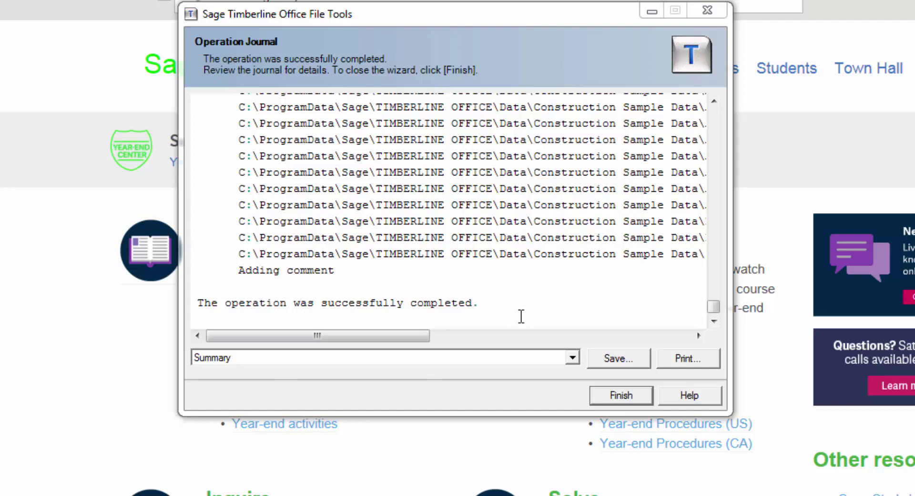
# Step: Finish the File Tools wizard after reviewing the Operation Journal
pyautogui.click(621, 396)
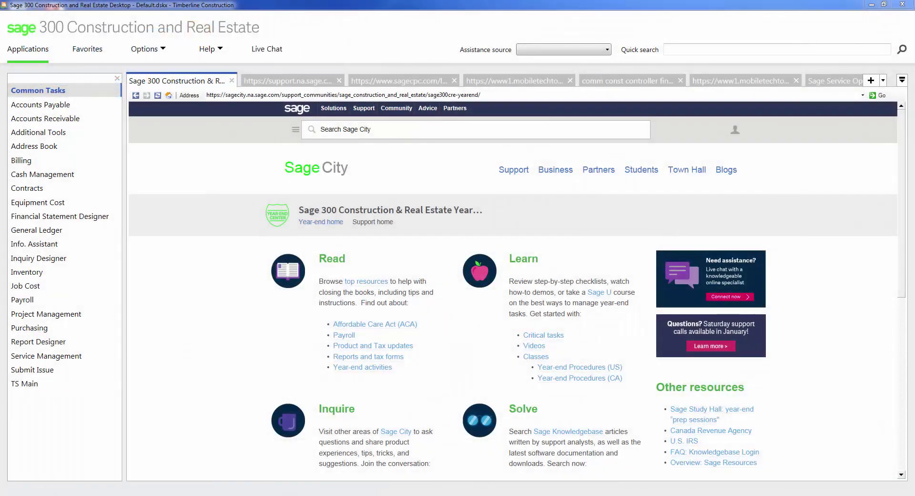
pyautogui.click(47, 301)
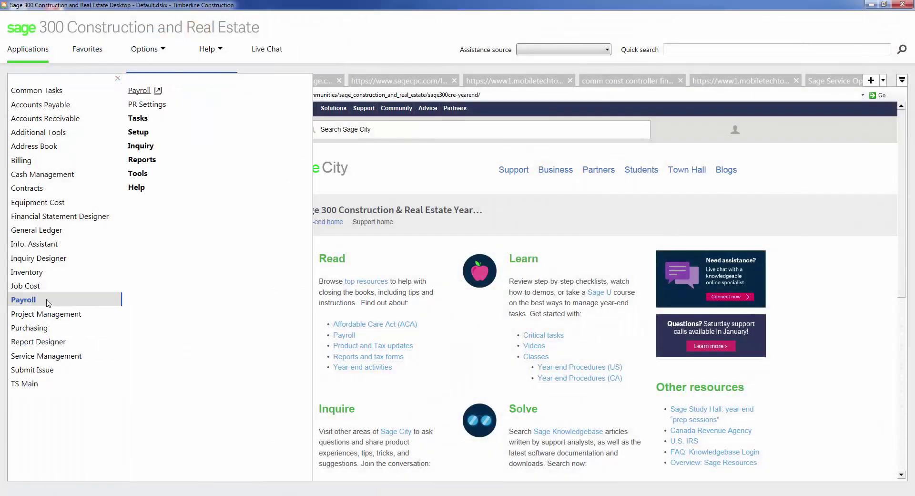
pyautogui.click(145, 119)
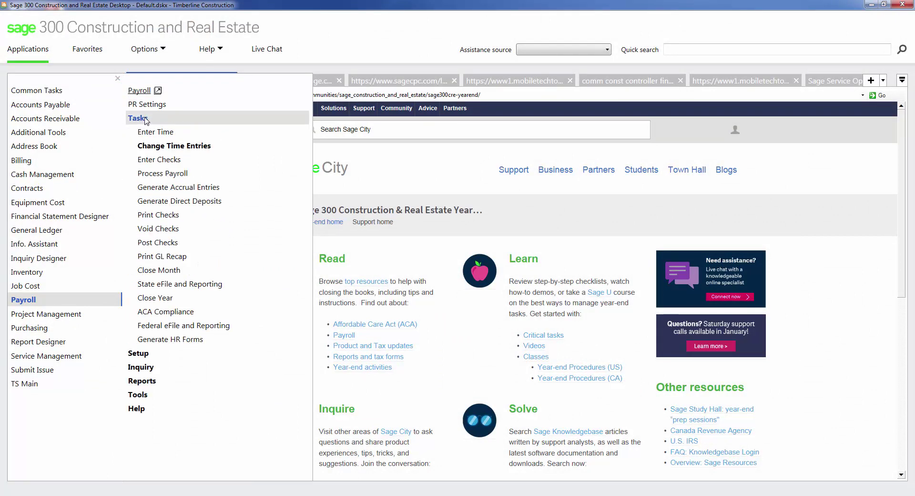
pyautogui.click(196, 300)
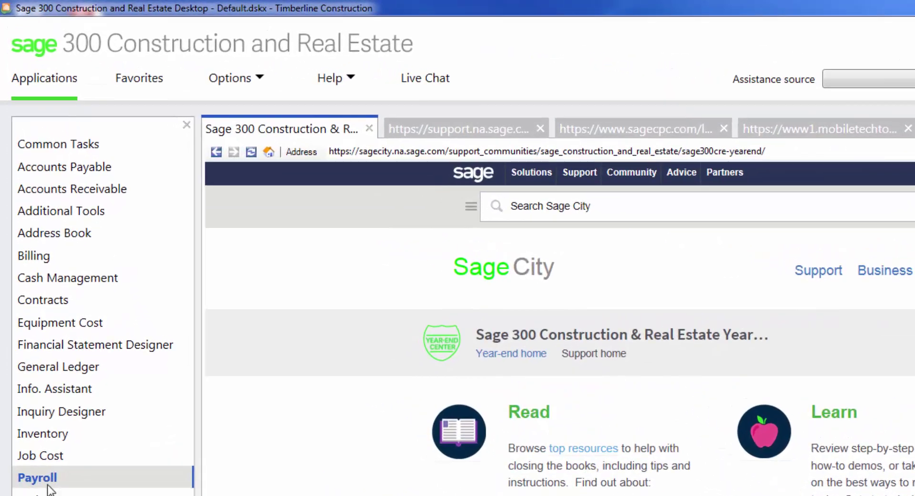
# Step: Turn on 'Update tax files when download is complete' in Payroll's Download Taxes, then close it
pyautogui.click(50, 486)
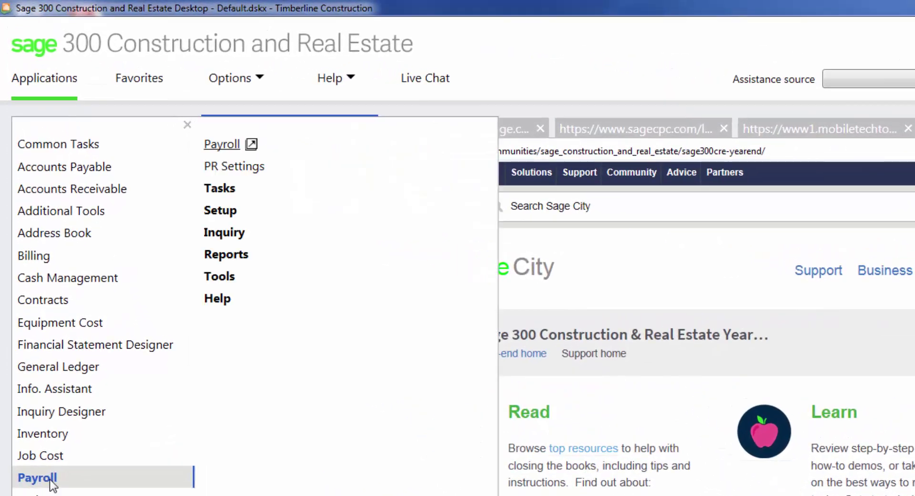
pyautogui.click(278, 282)
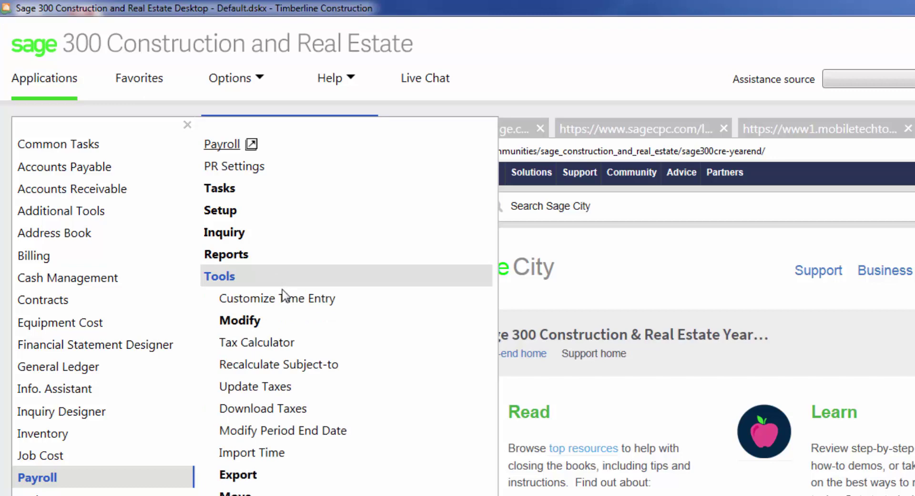
pyautogui.click(331, 416)
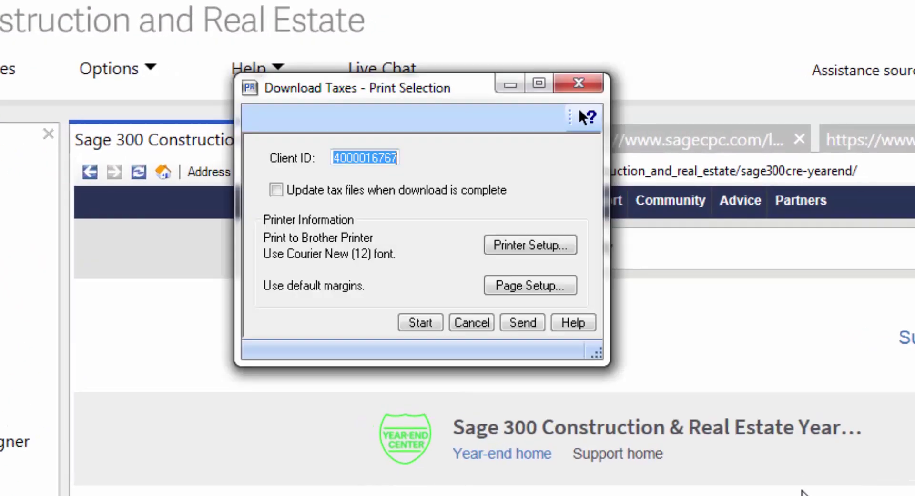
pyautogui.click(276, 191)
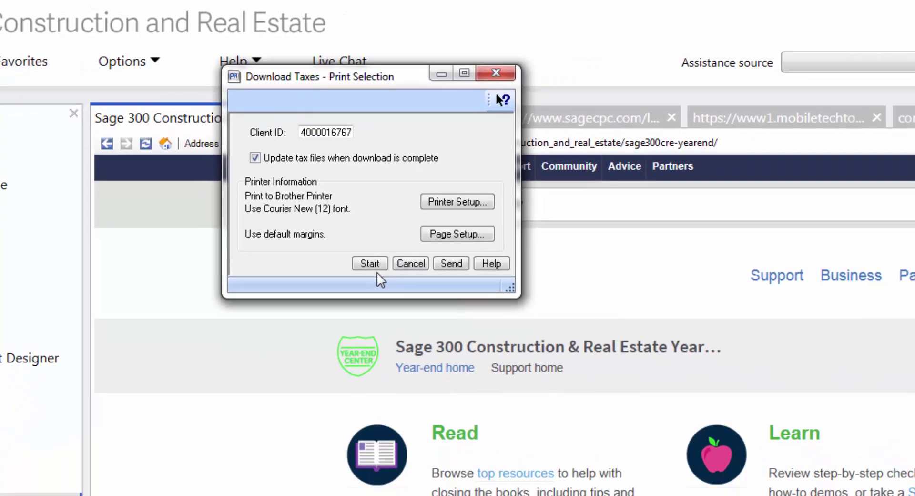
pyautogui.click(375, 265)
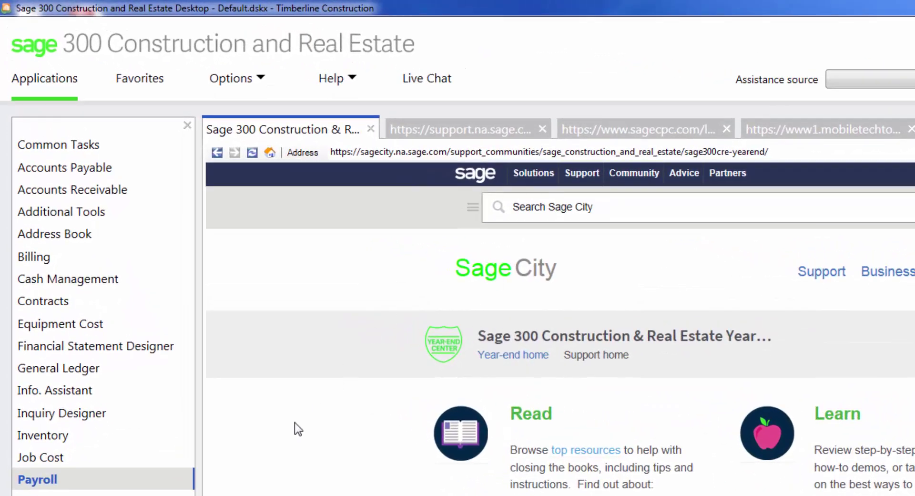
# Step: Set the CASUI_E tax rate to 6.2 percent with a 7000 limit and save it
pyautogui.click(63, 487)
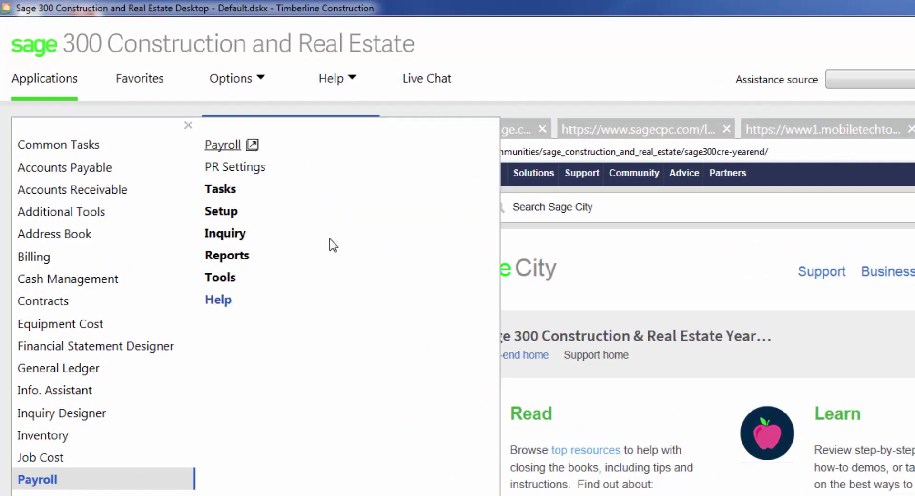
pyautogui.click(212, 214)
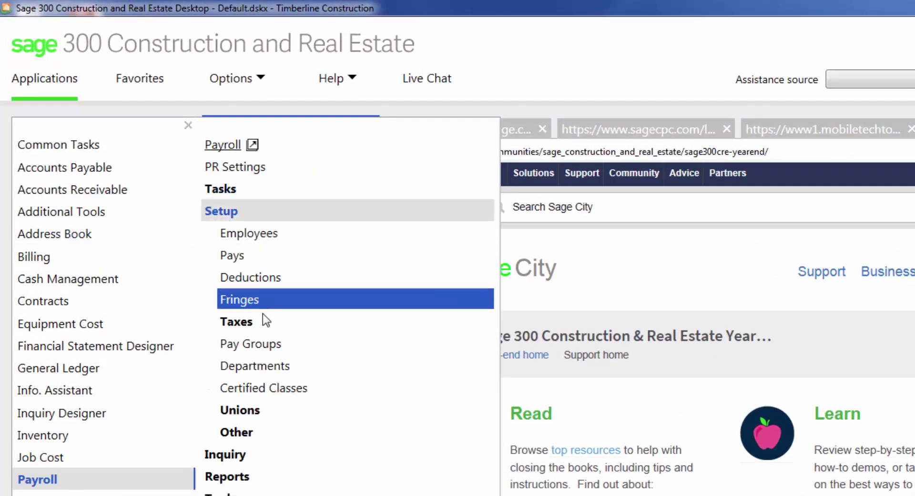
pyautogui.click(261, 326)
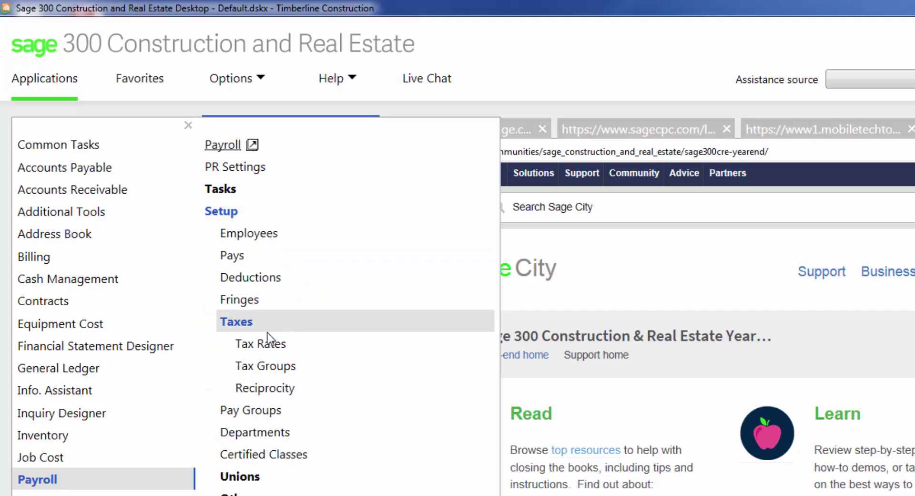
pyautogui.click(304, 346)
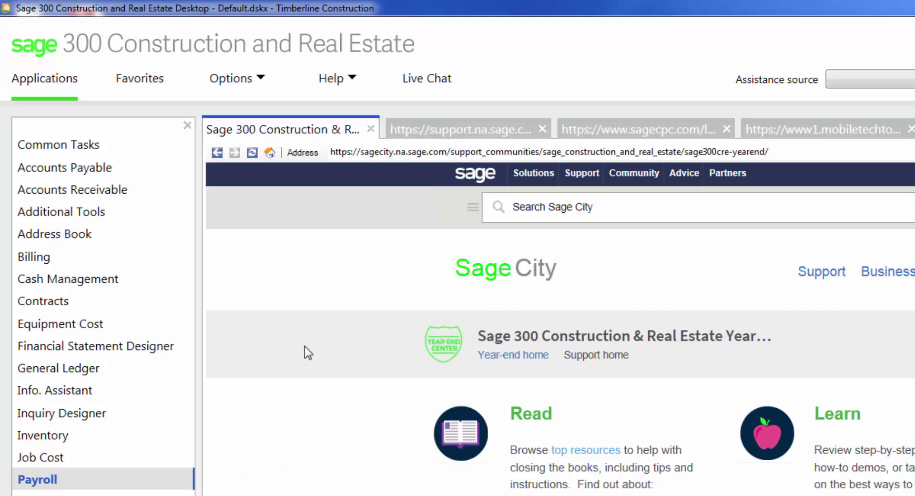
pyautogui.scroll(-7, 693, 409)
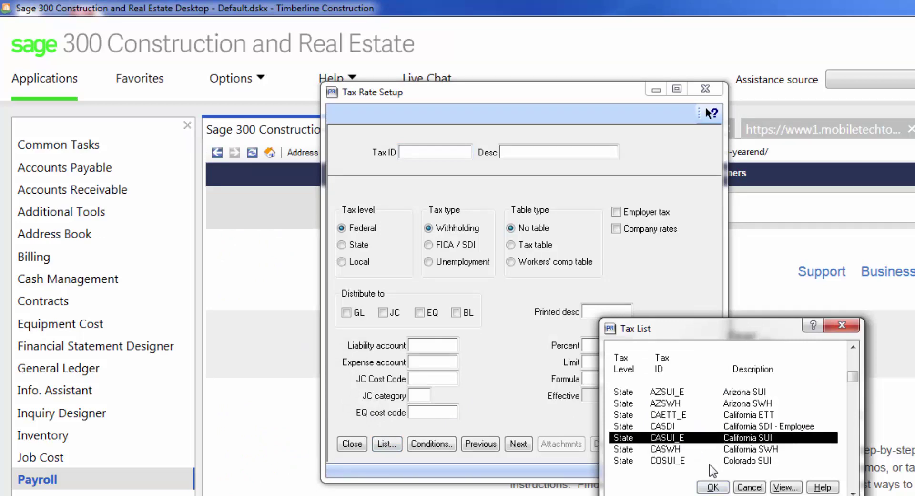
pyautogui.press('Return')
pyautogui.write('6.2')
pyautogui.press('Tab')
pyautogui.write('7000')
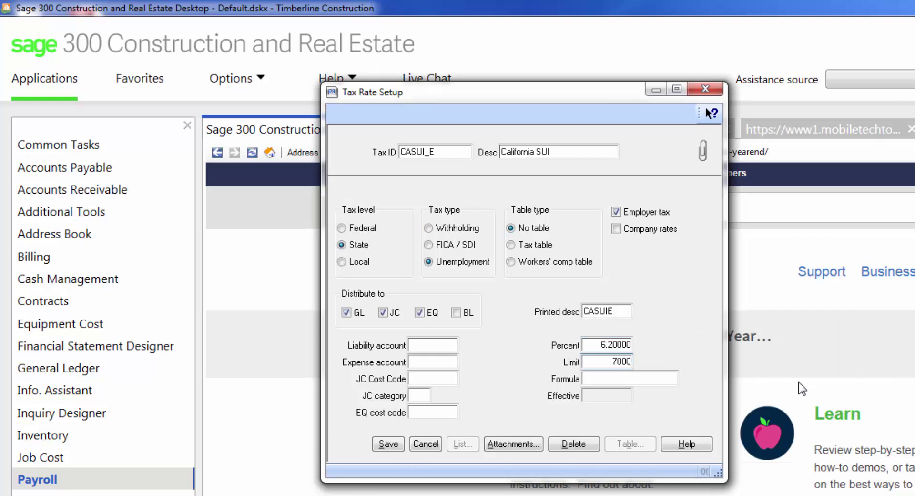
pyautogui.press('Tab')
pyautogui.click(388, 444)
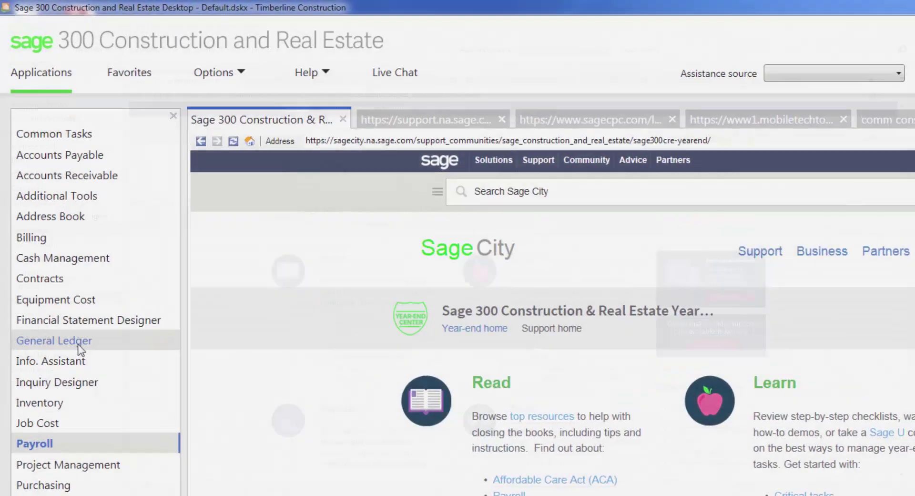
# Step: Start Close Fiscal Year from General Ledger Tasks, confirming the files have been backed up
pyautogui.click(55, 234)
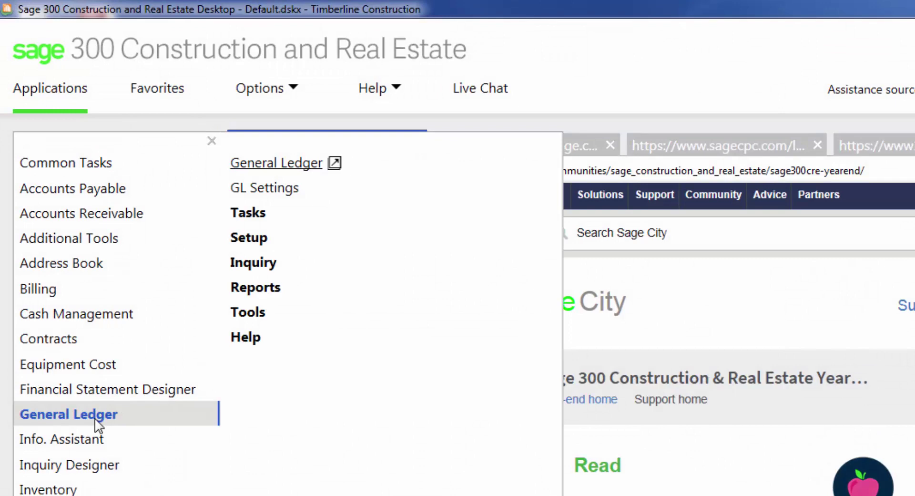
pyautogui.click(281, 217)
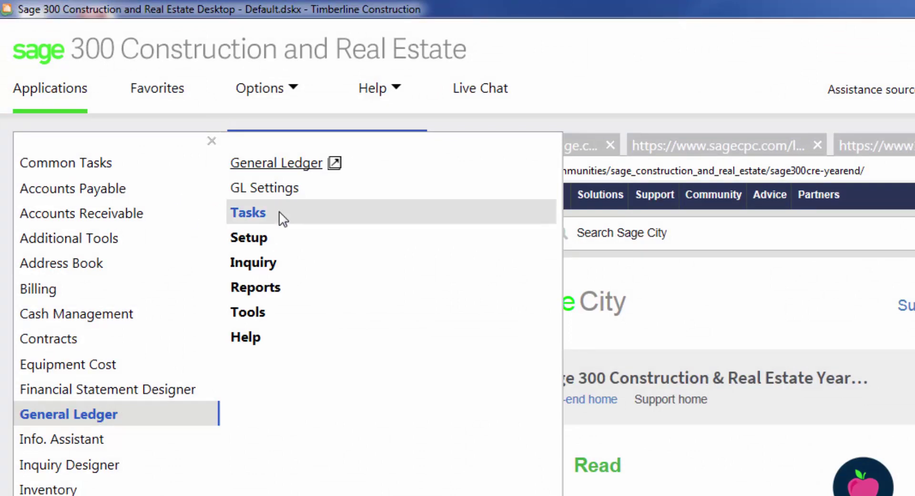
pyautogui.click(364, 460)
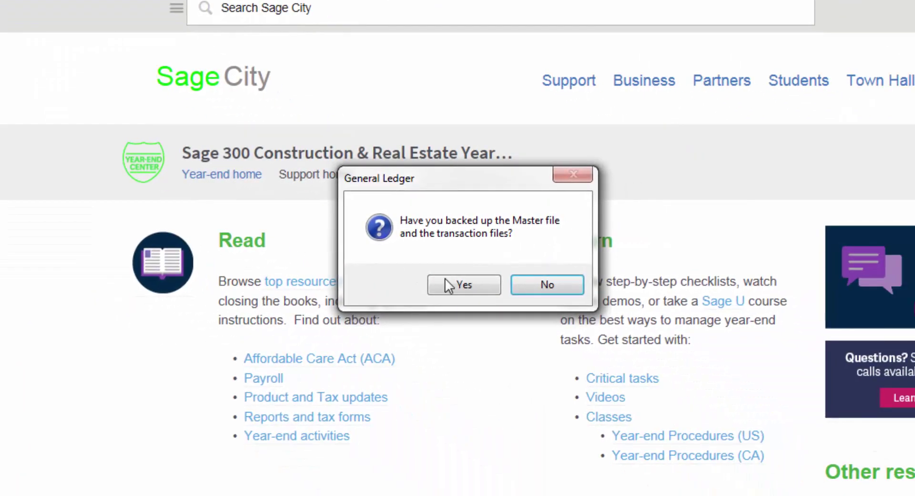
pyautogui.click(481, 288)
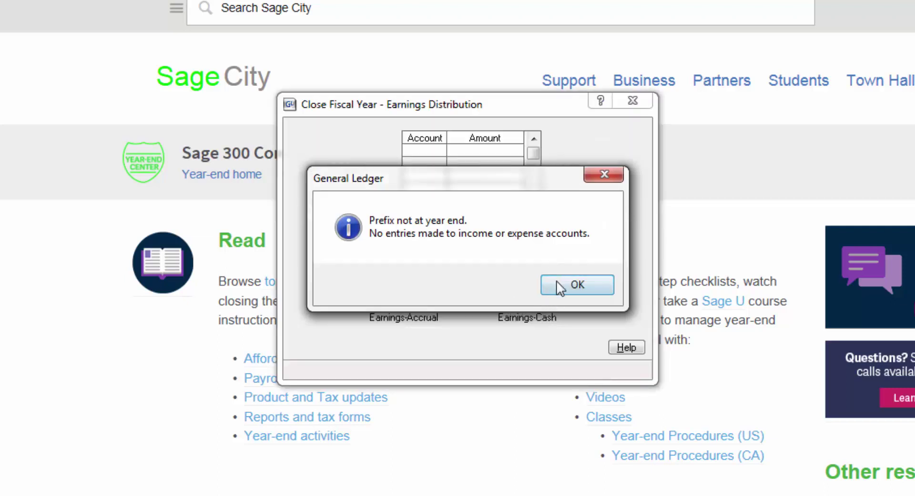
# Step: Dismiss the no-income-or-expense notice, accept the .00 earnings distribution to 10-3010, and dismiss the no-adjusting-entries notice
pyautogui.click(576, 289)
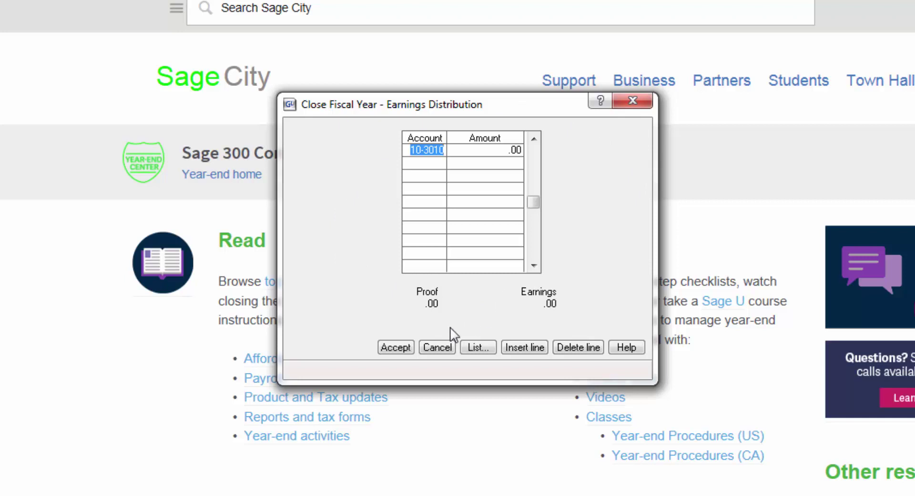
pyautogui.click(397, 349)
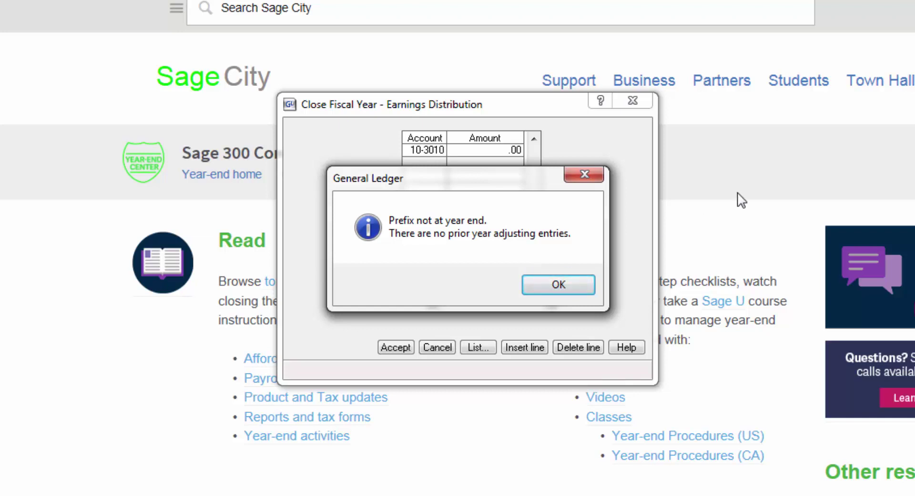
pyautogui.click(555, 284)
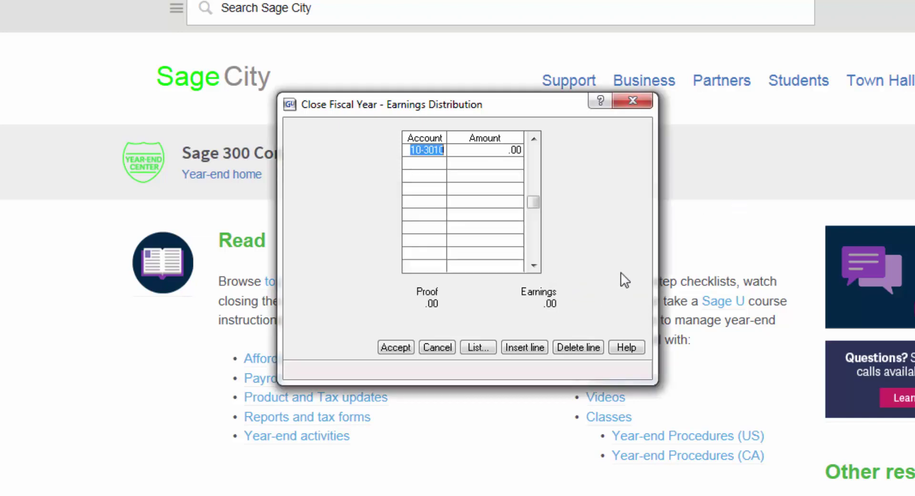